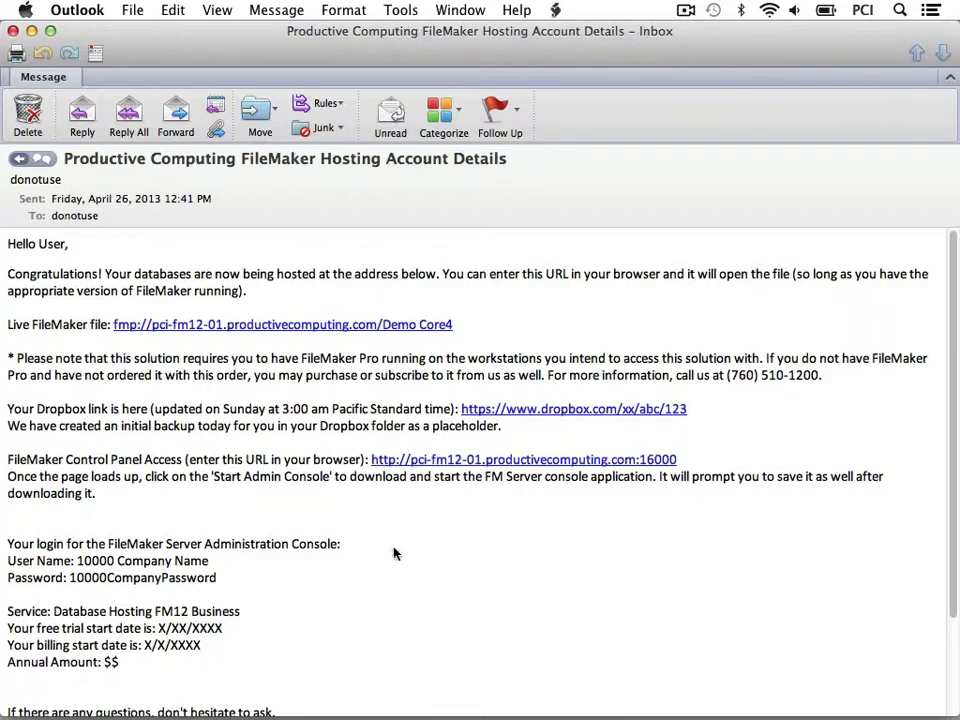
Step: Launch FileMaker from the fmp:// Demo Core4 link, then copy that link's address
{"action": "mouse_move", "coordinate": [370, 688]}
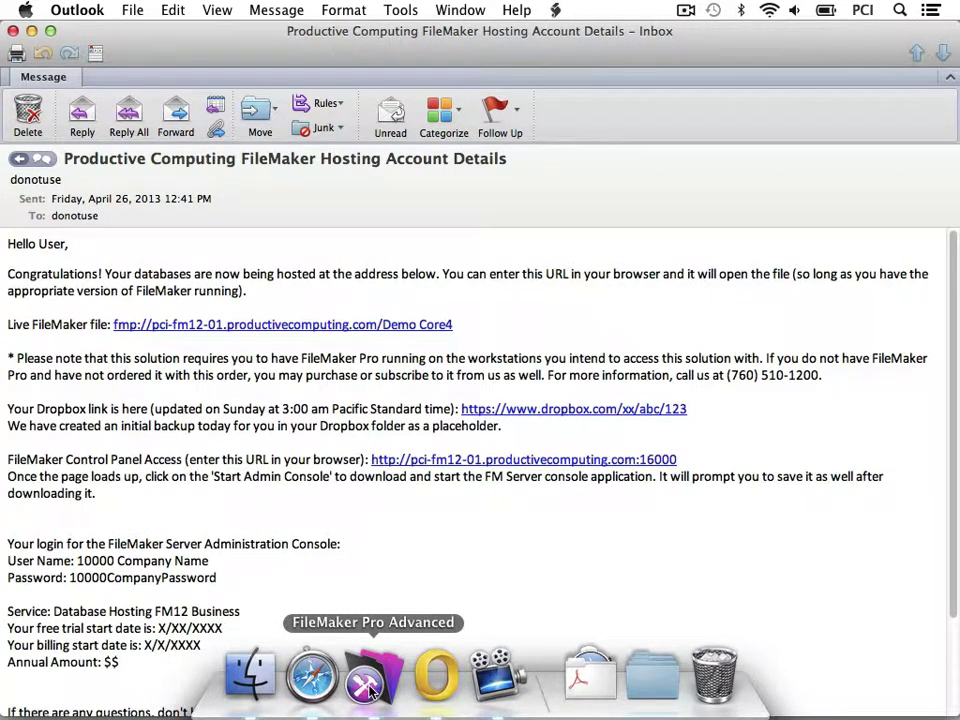
{"action": "left_click", "coordinate": [446, 326]}
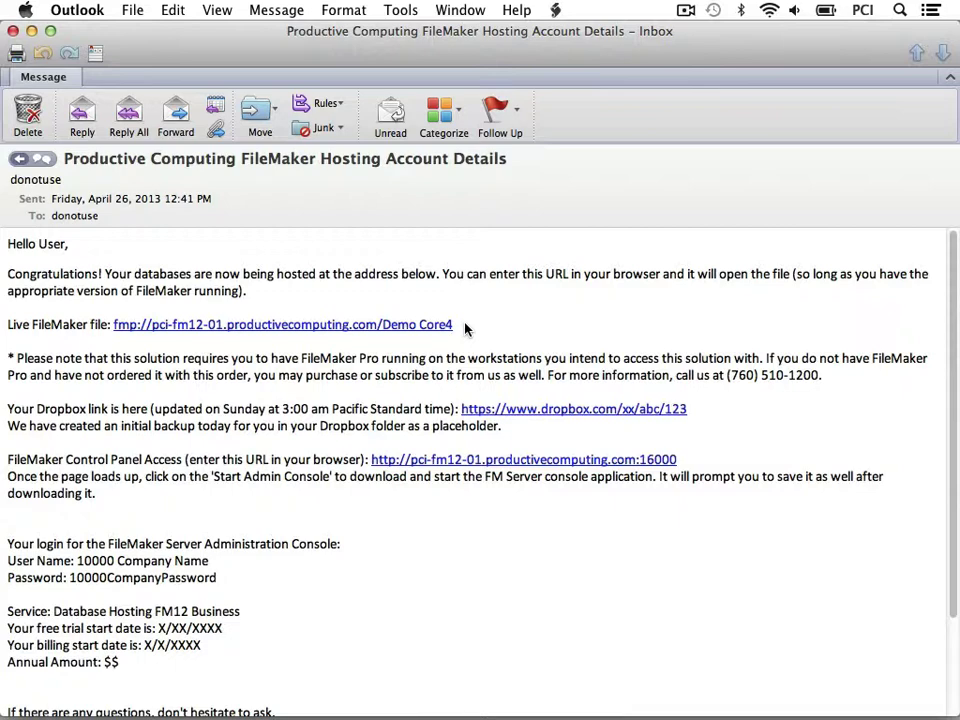
{"action": "right_click", "coordinate": [447, 325]}
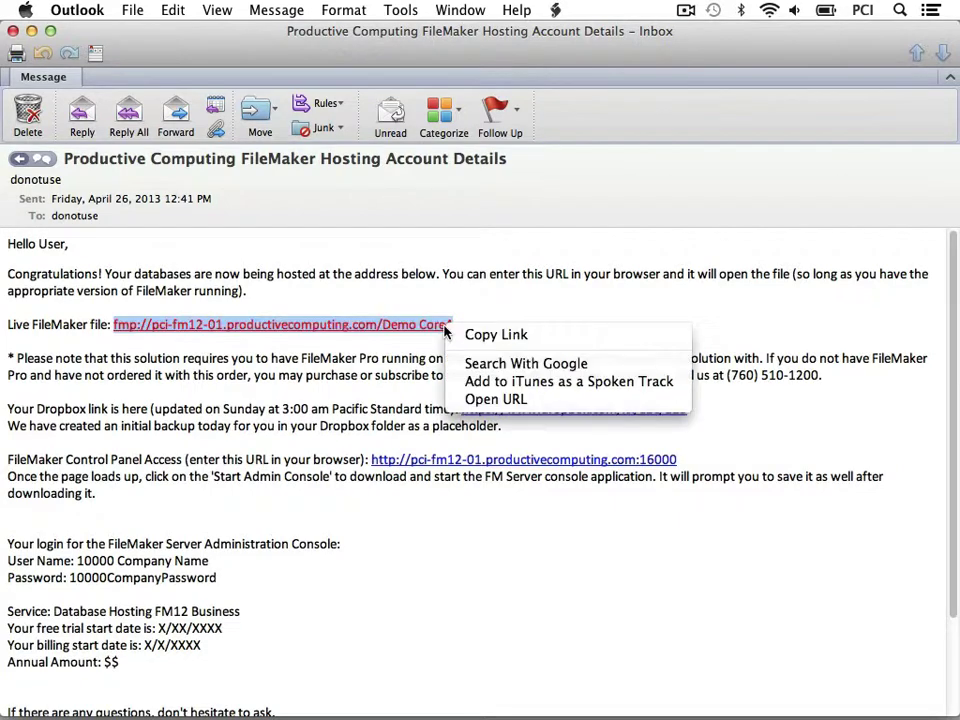
{"action": "left_click", "coordinate": [545, 336]}
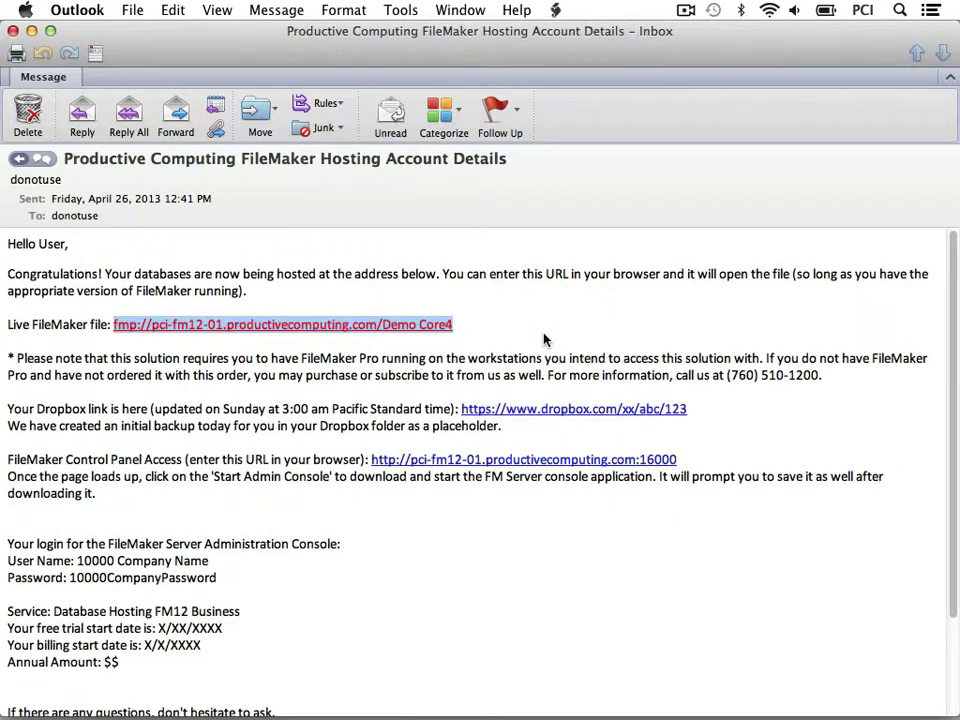
{"action": "mouse_move", "coordinate": [435, 690]}
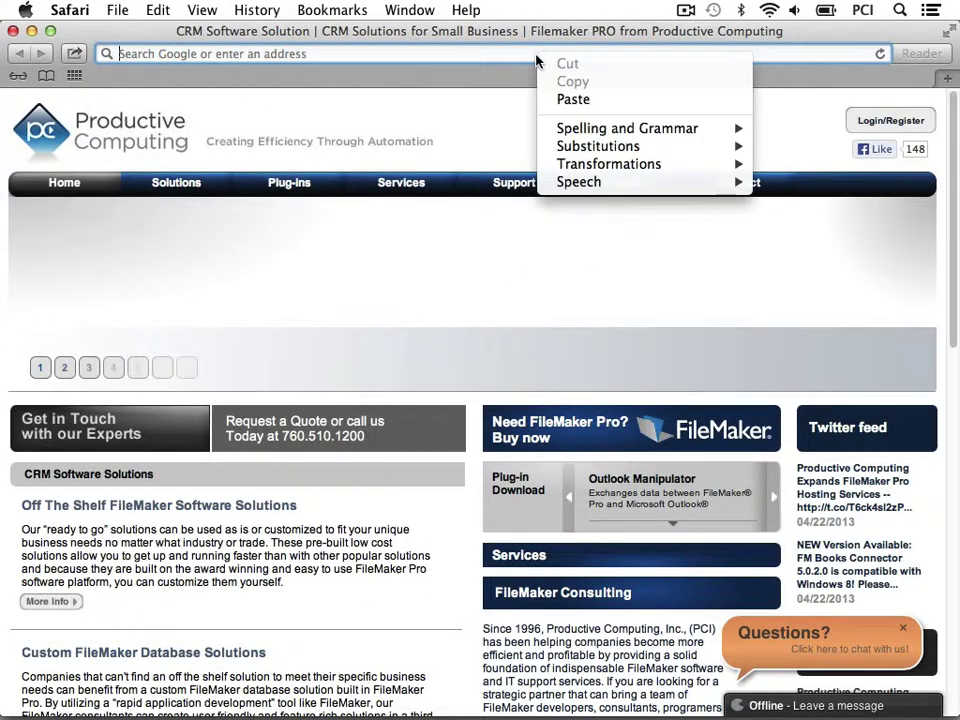
Step: Paste the fmp:// Demo Core4 address into Safari's address bar and submit it
{"action": "left_click", "coordinate": [563, 100]}
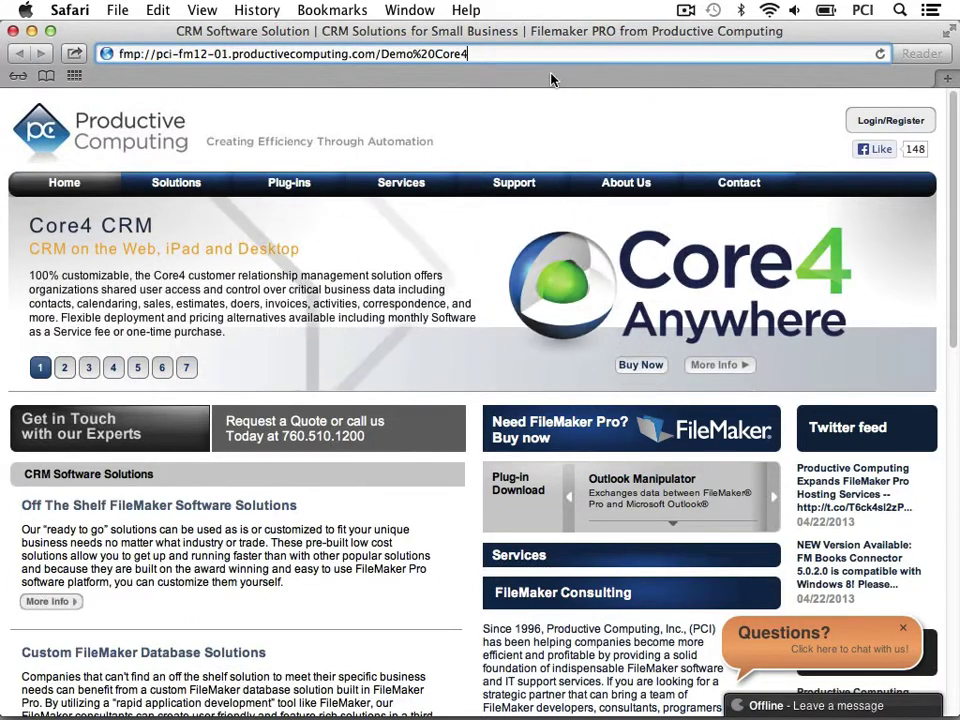
{"action": "key", "text": "Return"}
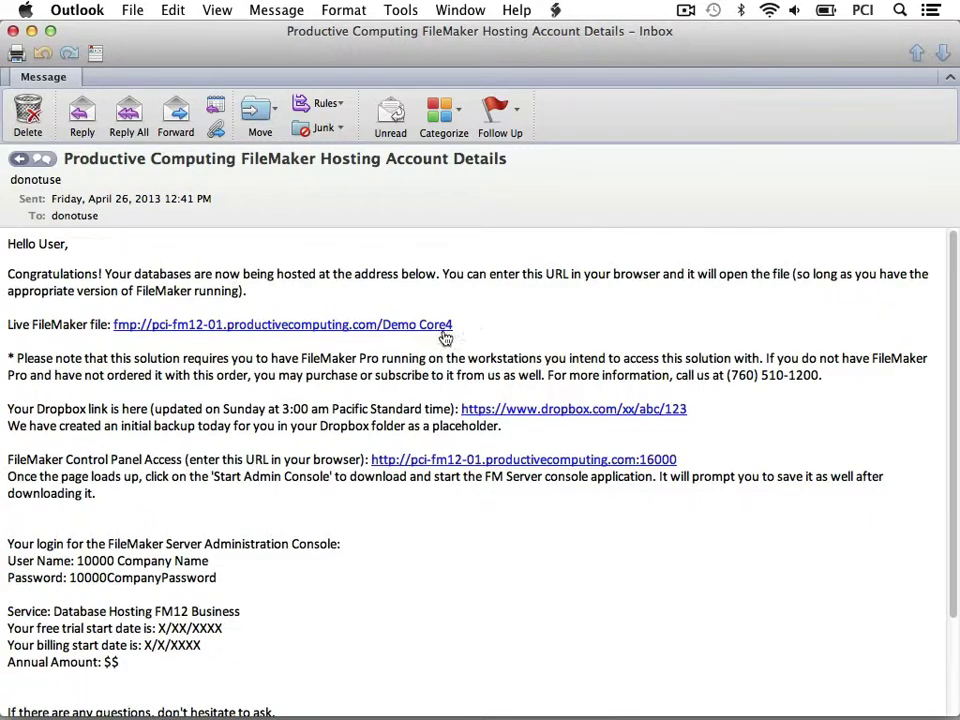
Step: Copy the Live FileMaker file link address from the hosting email
{"action": "right_click", "coordinate": [446, 325]}
{"action": "left_click", "coordinate": [541, 338]}
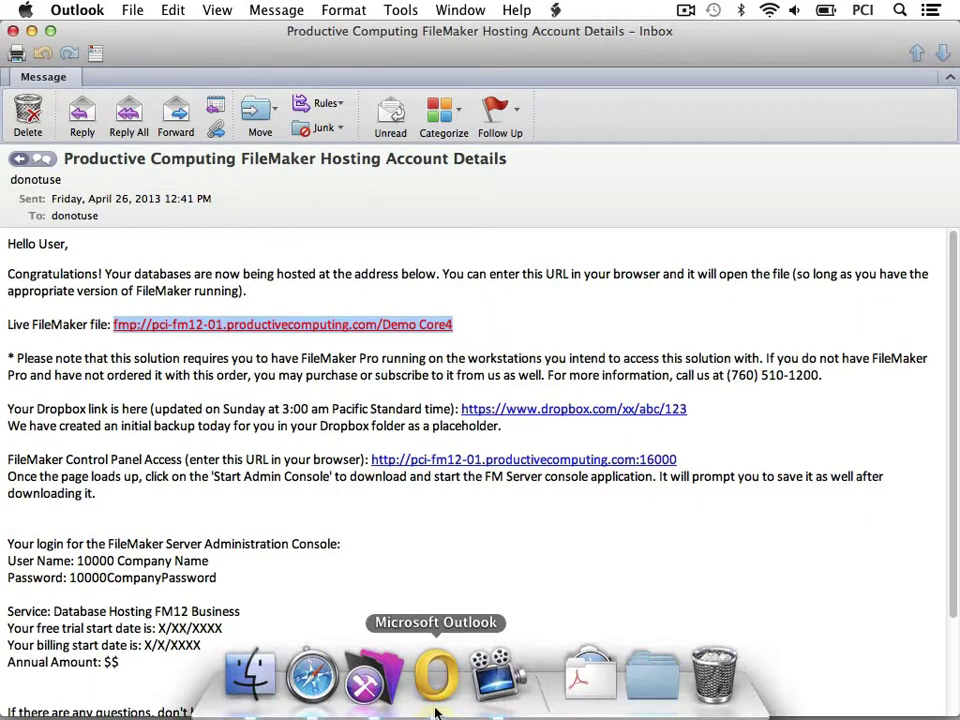
{"action": "left_click", "coordinate": [386, 682]}
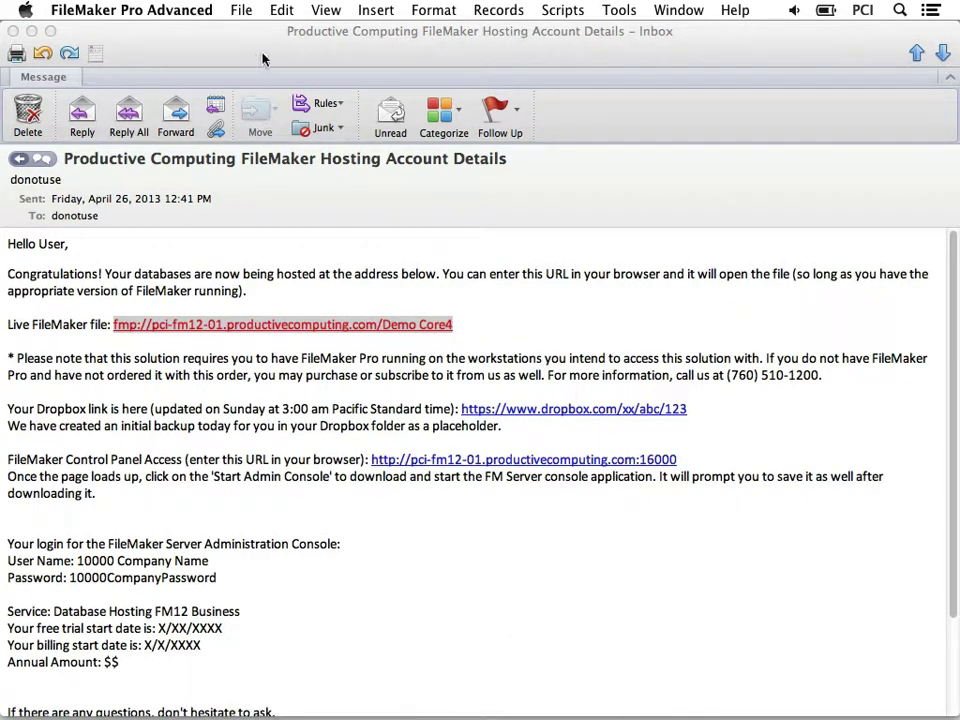
Step: Open Core4 via File > Open Remote, with the pasted path changed from fmp:// to fmnet:/
{"action": "left_click", "coordinate": [242, 10]}
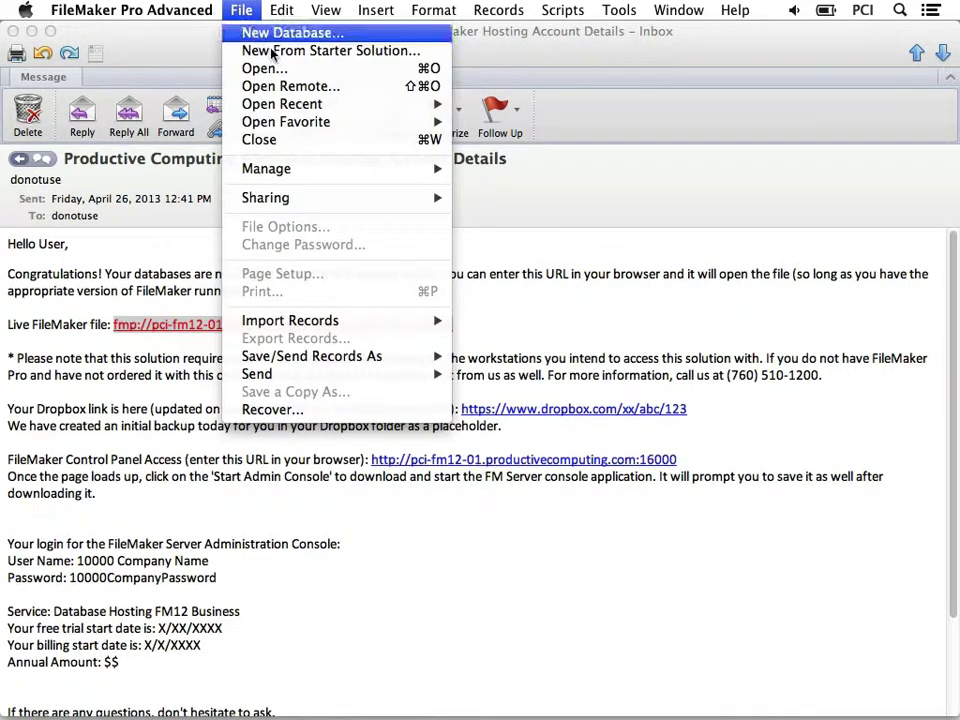
{"action": "left_click", "coordinate": [352, 88]}
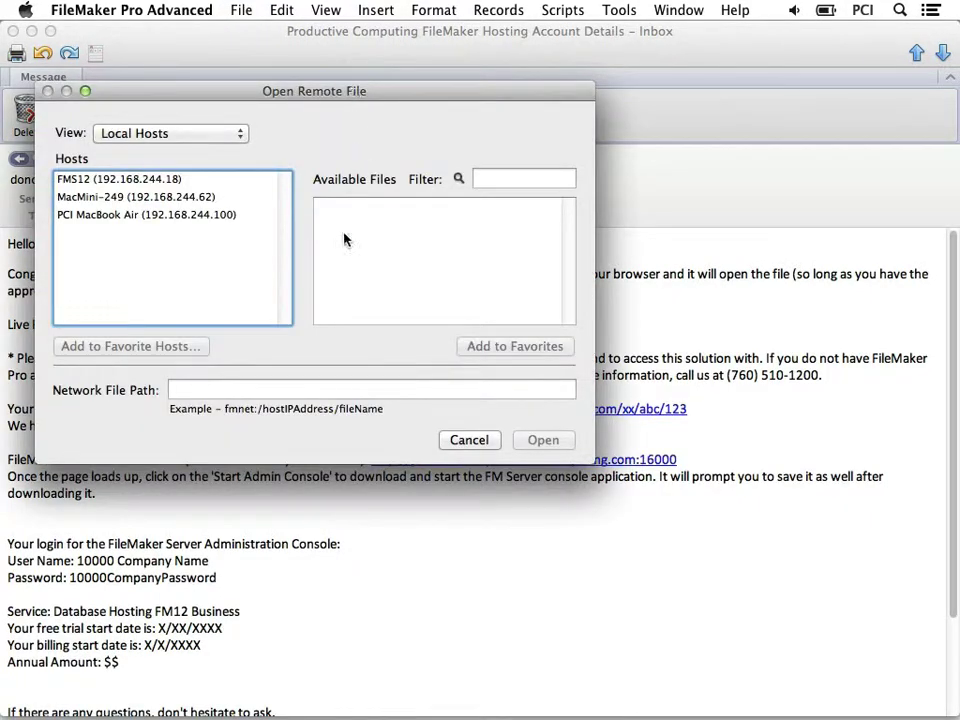
{"action": "left_click", "coordinate": [300, 389]}
{"action": "right_click", "coordinate": [301, 389]}
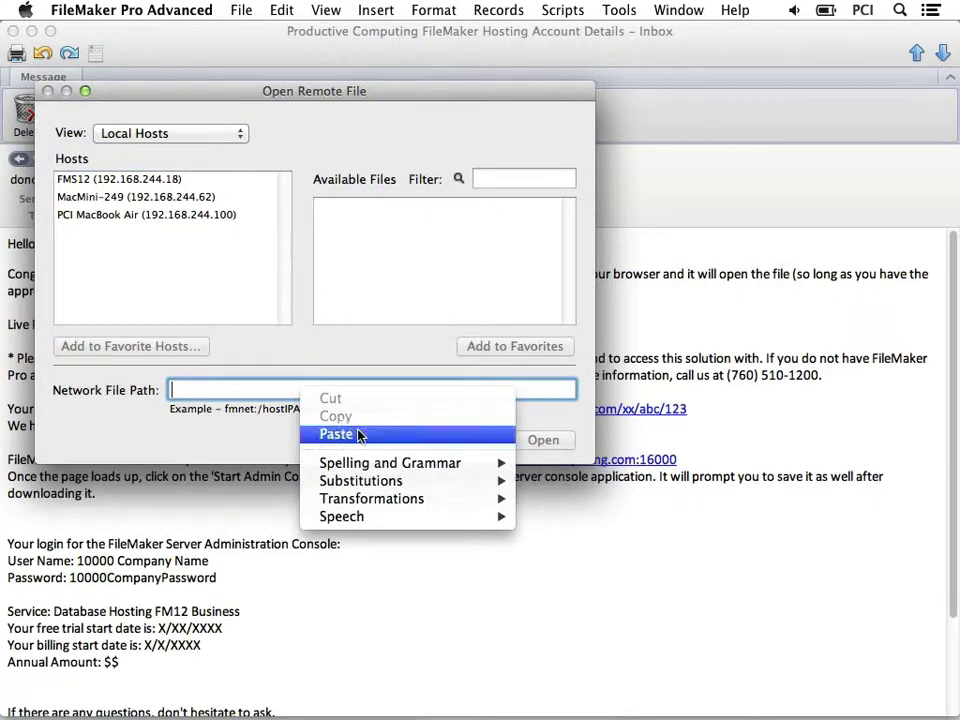
{"action": "left_click", "coordinate": [336, 434]}
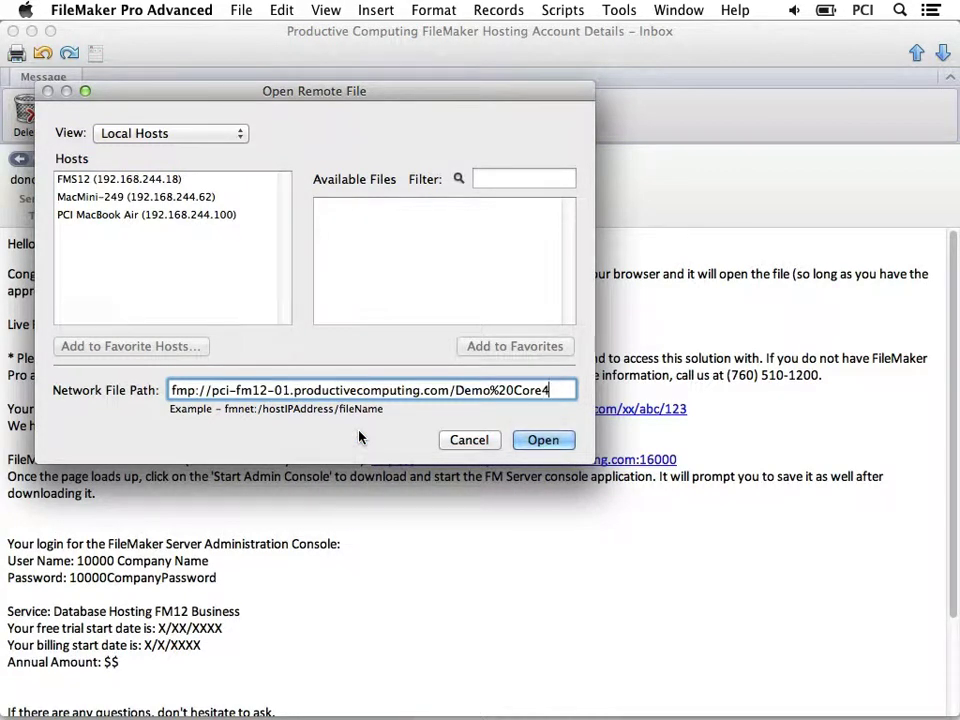
{"action": "left_click_drag", "start_coordinate": [207, 390], "coordinate": [130, 390]}
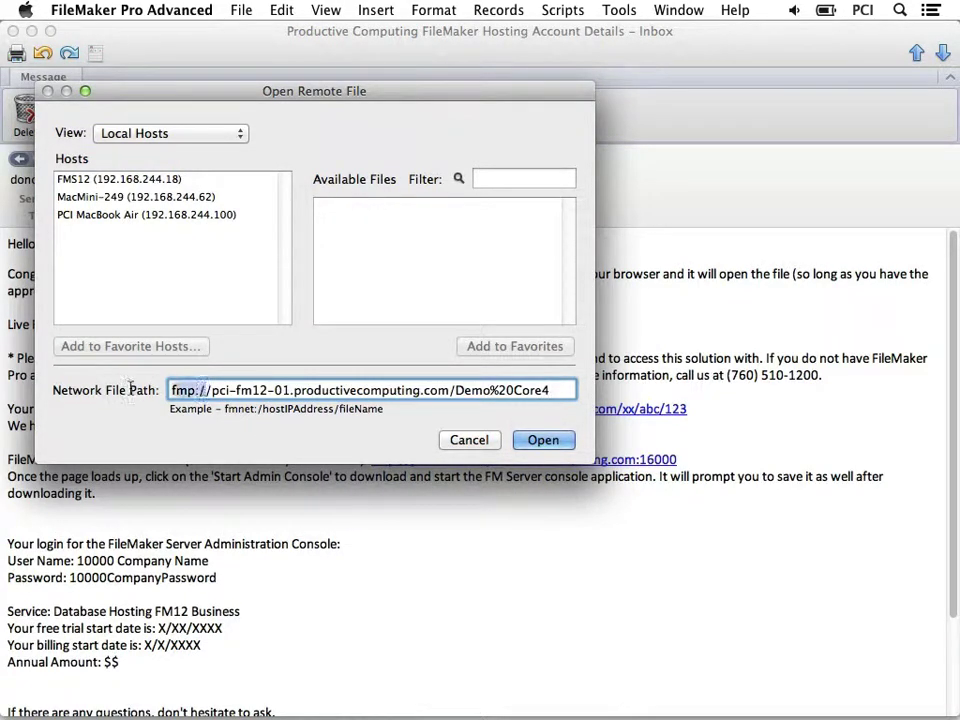
{"action": "type", "text": "fm"}
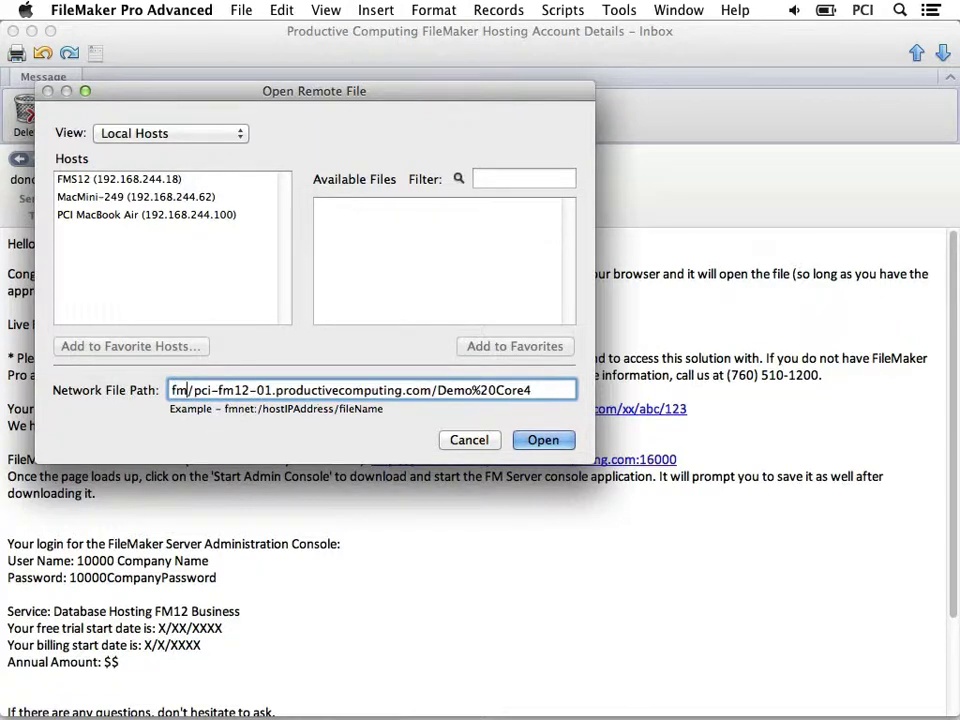
{"action": "type", "text": "net:"}
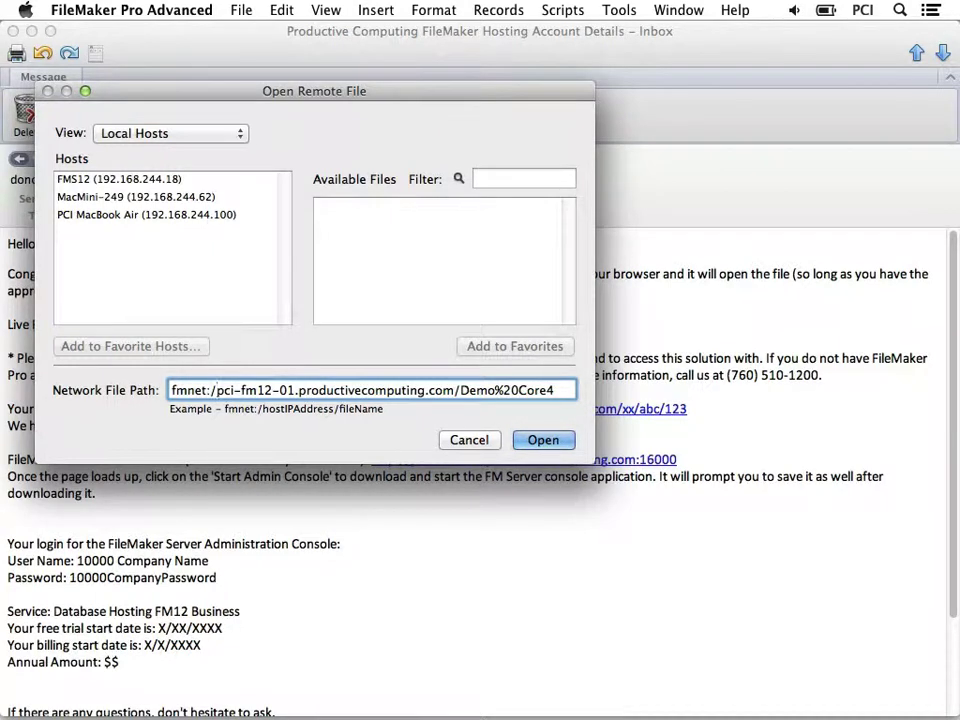
{"action": "left_click", "coordinate": [544, 440]}
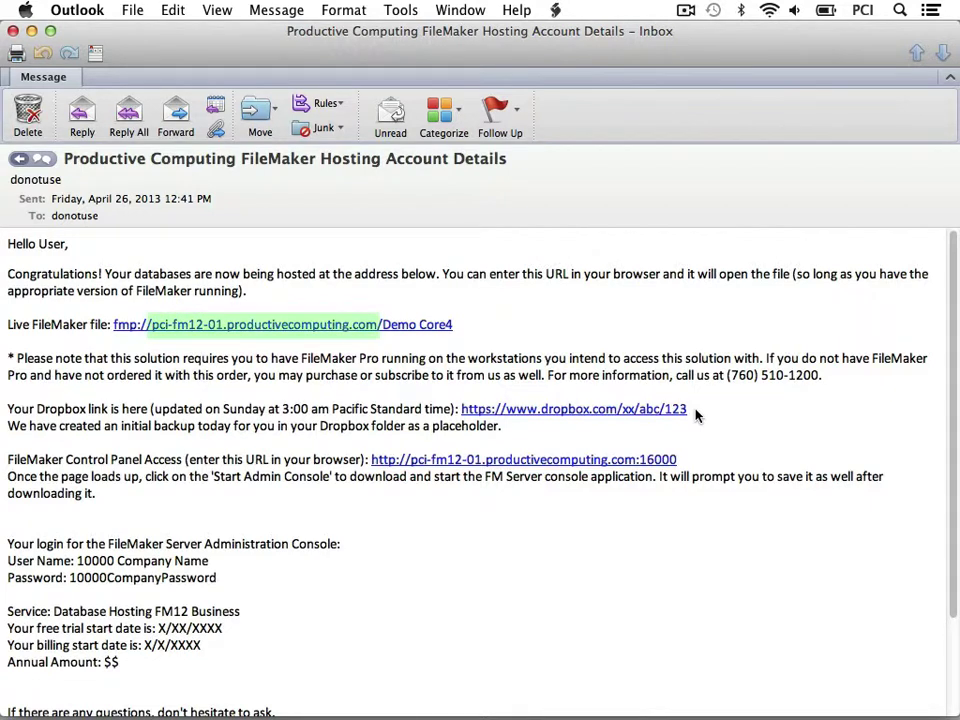
Step: Copy the fmp:// Demo Core4 link address from the Outlook hosting email
{"action": "right_click", "coordinate": [437, 330]}
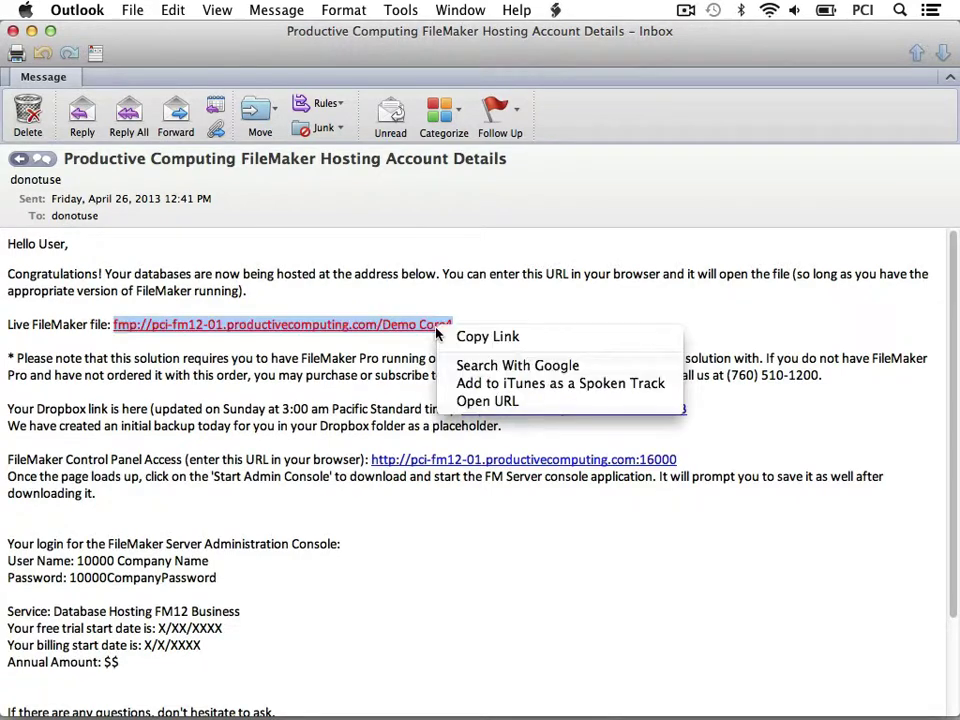
{"action": "left_click", "coordinate": [491, 337]}
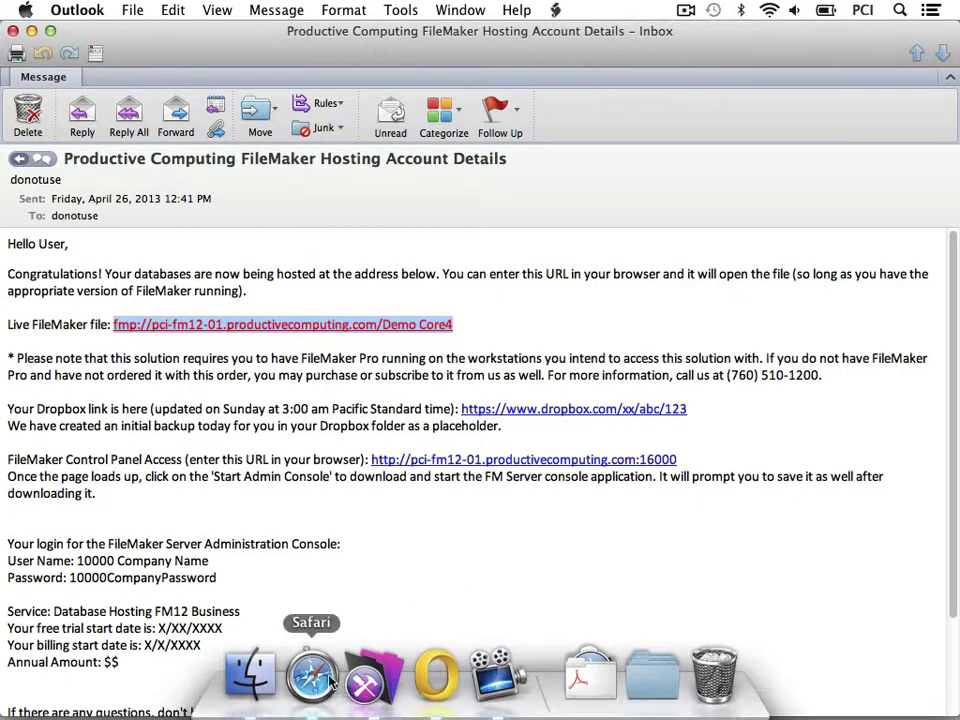
{"action": "left_click", "coordinate": [316, 678]}
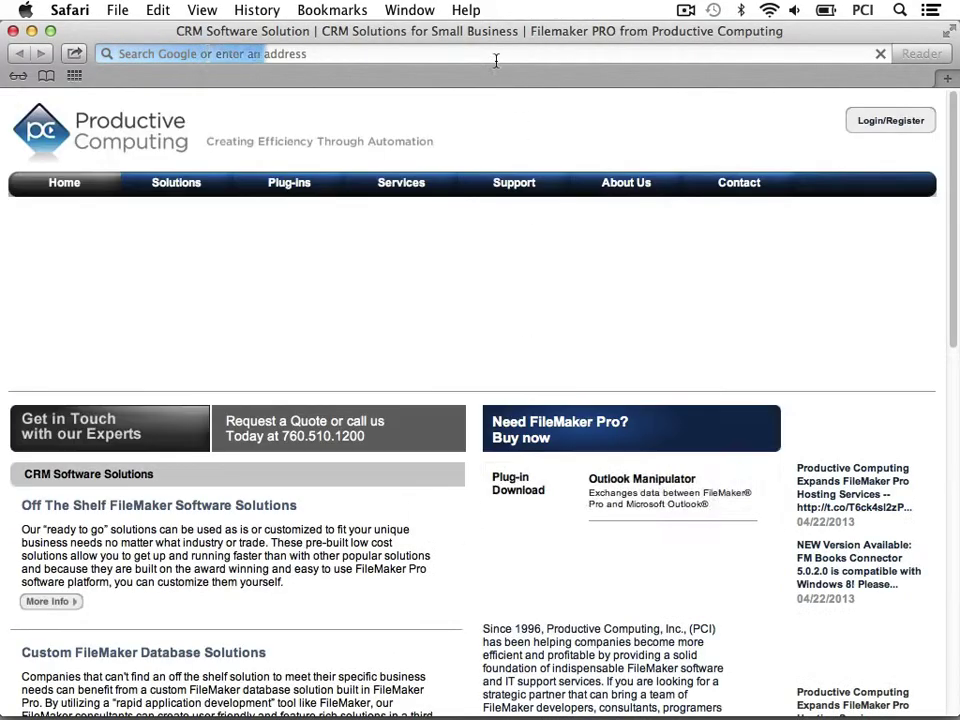
{"action": "right_click", "coordinate": [494, 57]}
{"action": "left_click", "coordinate": [524, 98]}
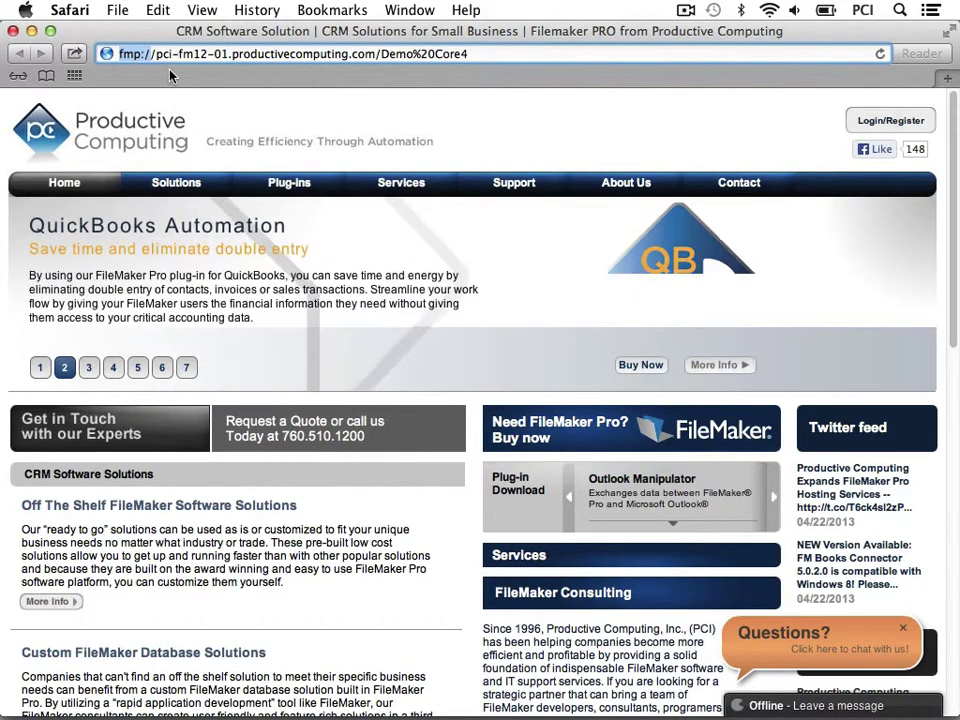
{"action": "type", "text": "http"}
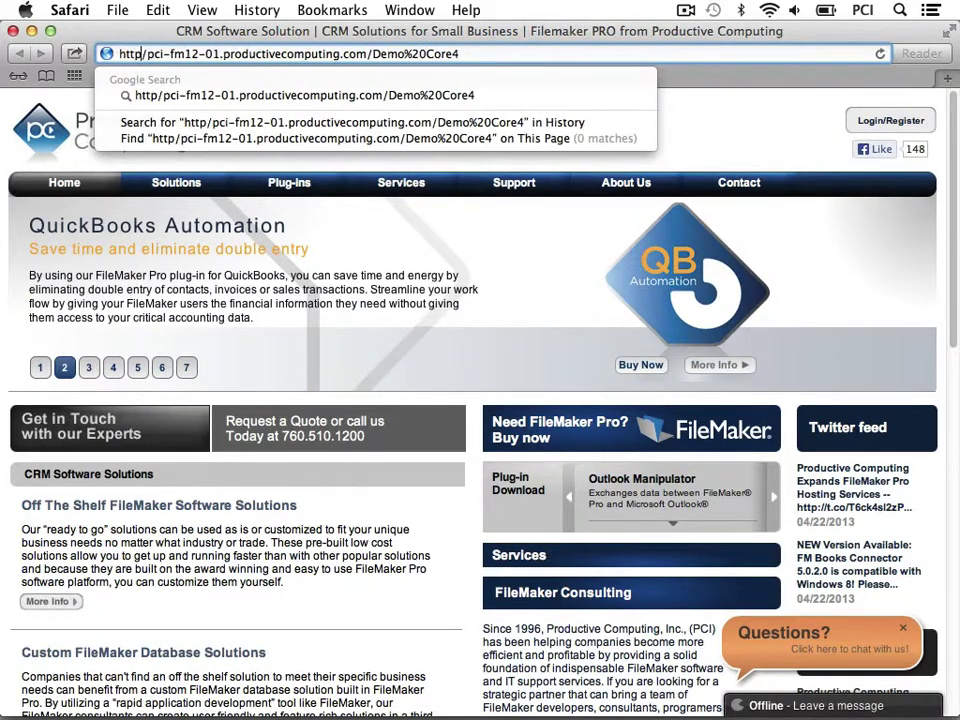
{"action": "type", "text": "://"}
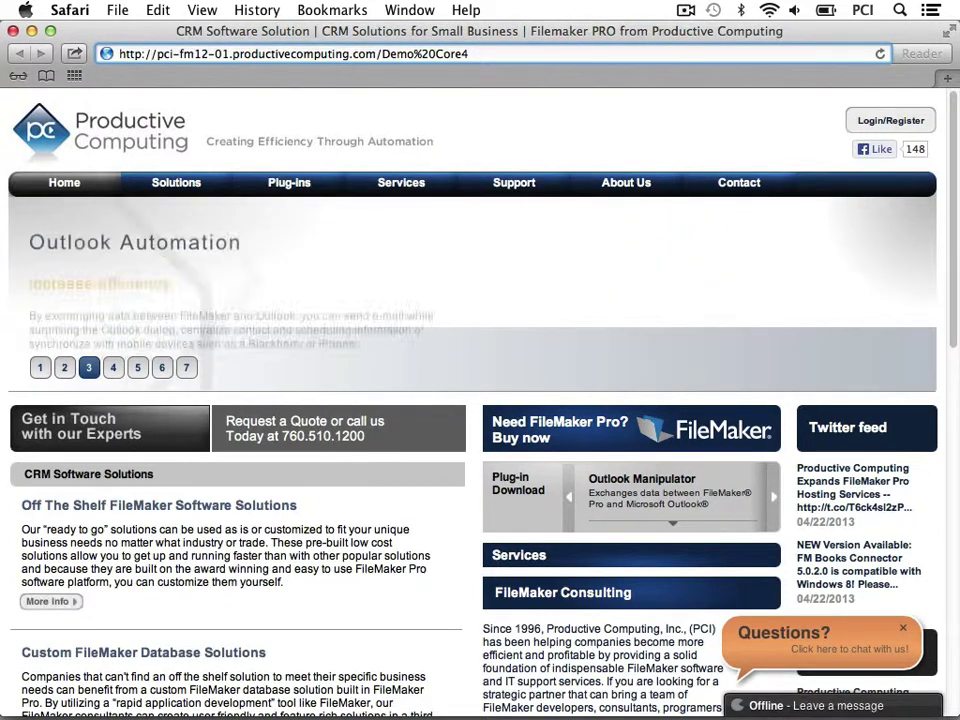
{"action": "left_click_drag", "start_coordinate": [468, 54], "coordinate": [376, 55]}
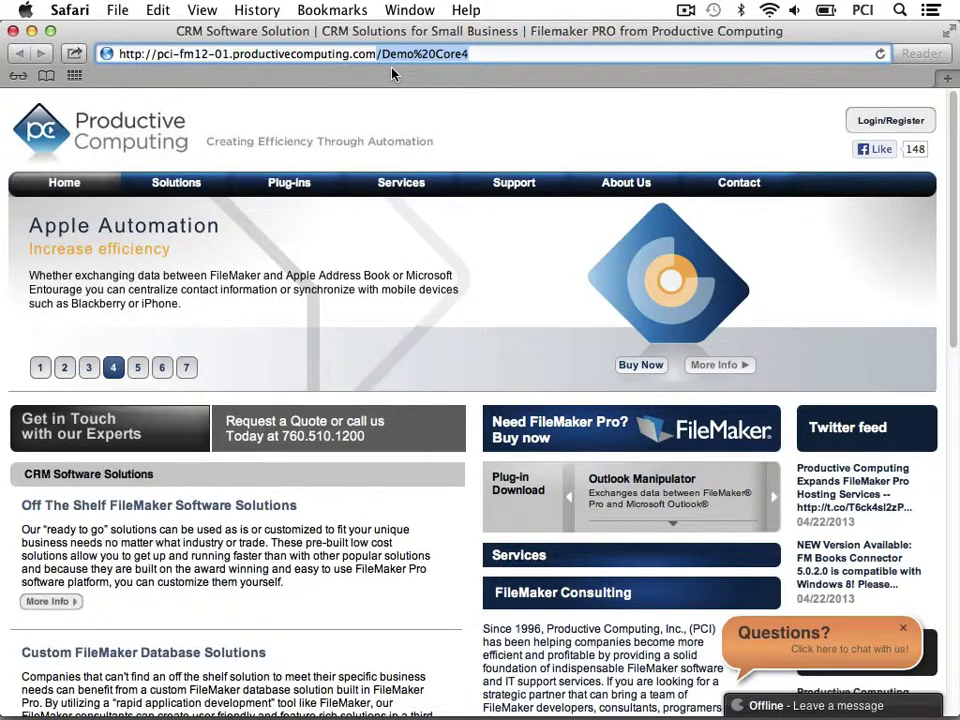
{"action": "key", "text": "BackSpace"}
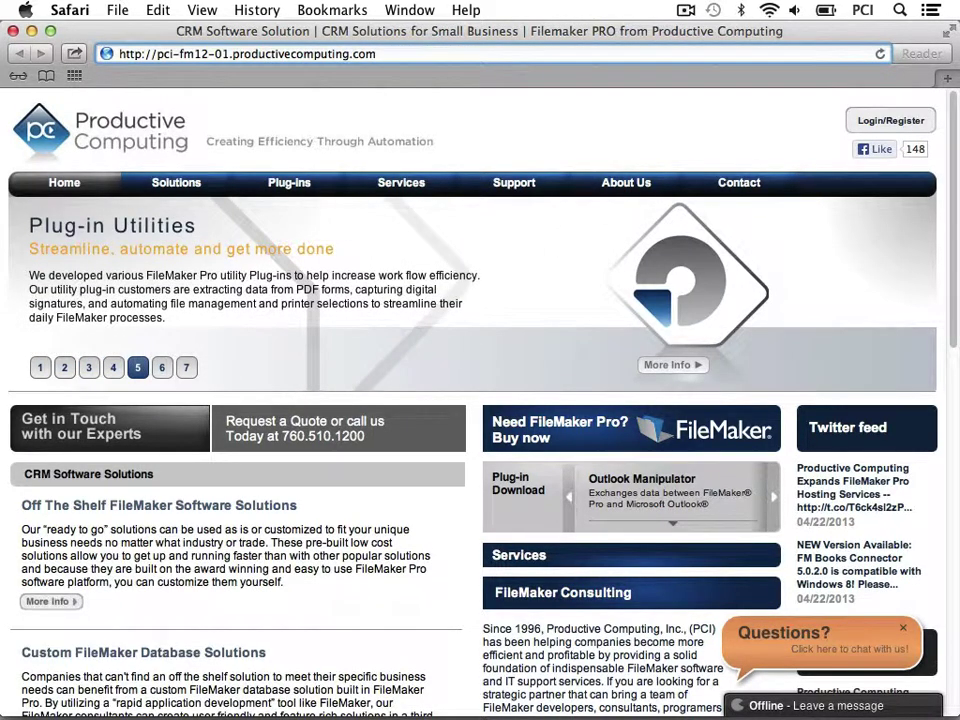
{"action": "type", "text": "/default"}
{"action": "key", "text": "Return"}
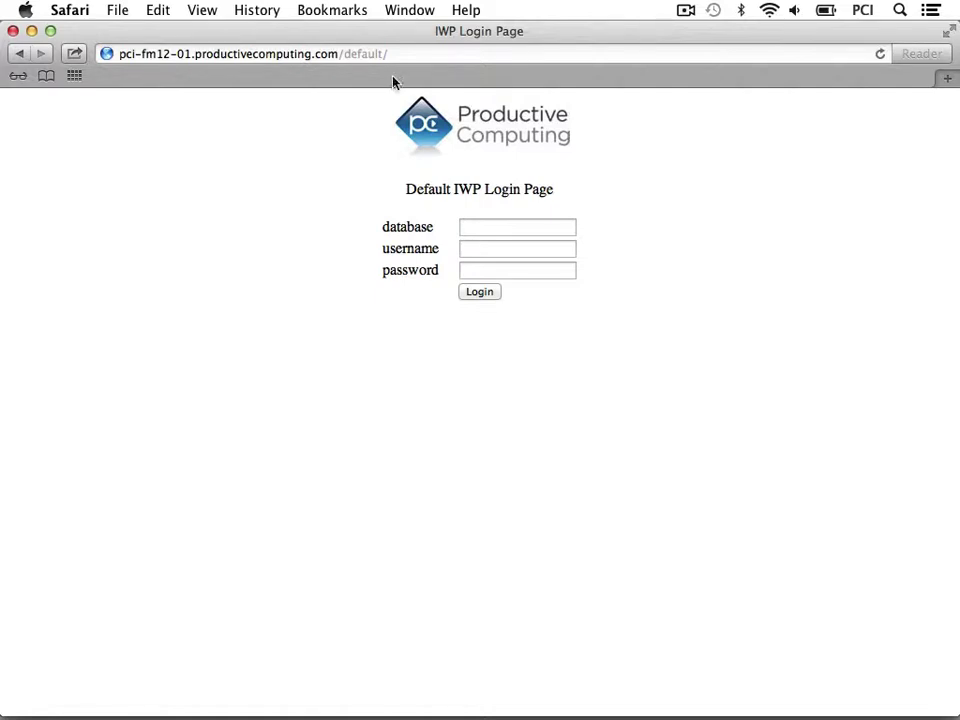
Step: Enter database 'Demo Core4' and the account's username on the IWP login page
{"action": "left_click", "coordinate": [516, 223]}
{"action": "type", "text": "Demo Core4"}
{"action": "key", "text": "Tab"}
{"action": "key", "text": "Tab"}
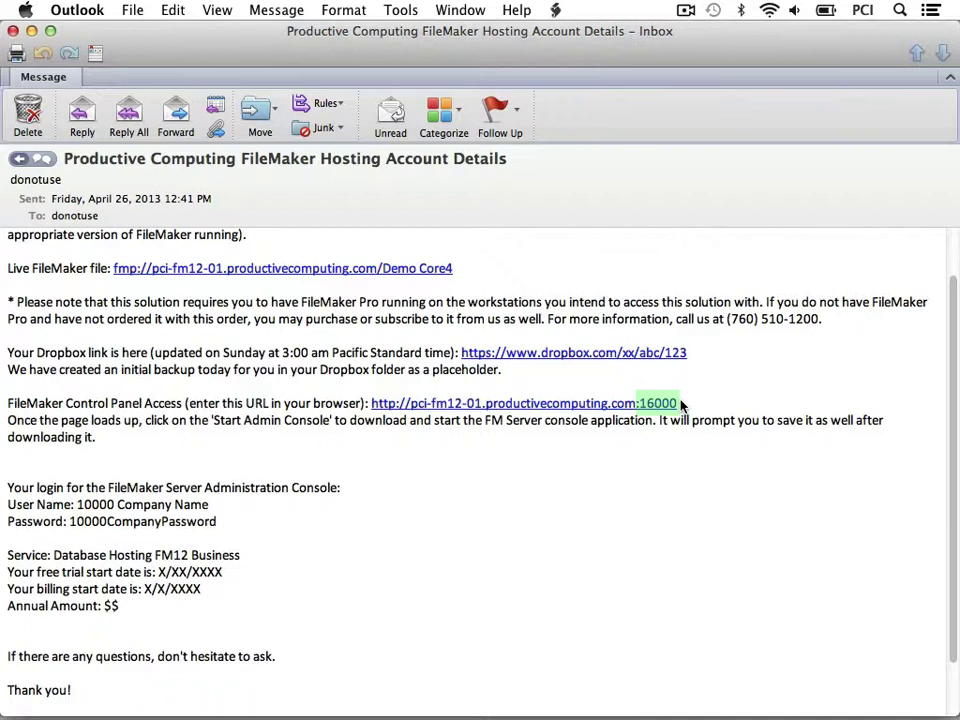
{"action": "left_click", "coordinate": [656, 404]}
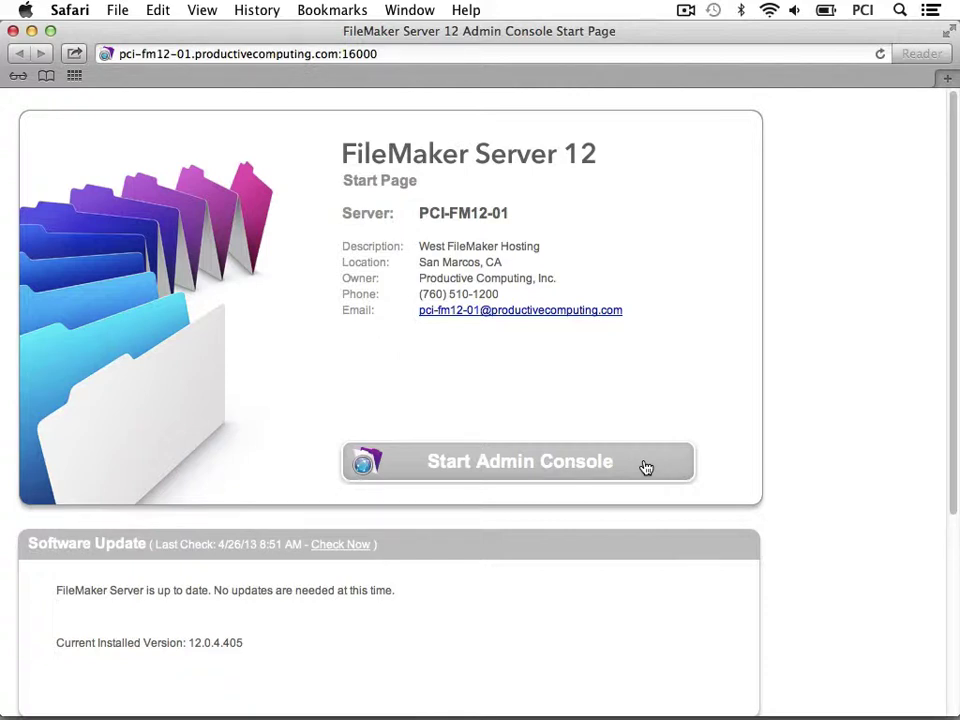
Step: Close the Safari window showing the FileMaker Server 12 Admin Console start page
{"action": "left_click", "coordinate": [13, 31]}
Step: Bring the Outlook hosting email with the Admin Console login details to the front
{"action": "left_click", "coordinate": [561, 504]}
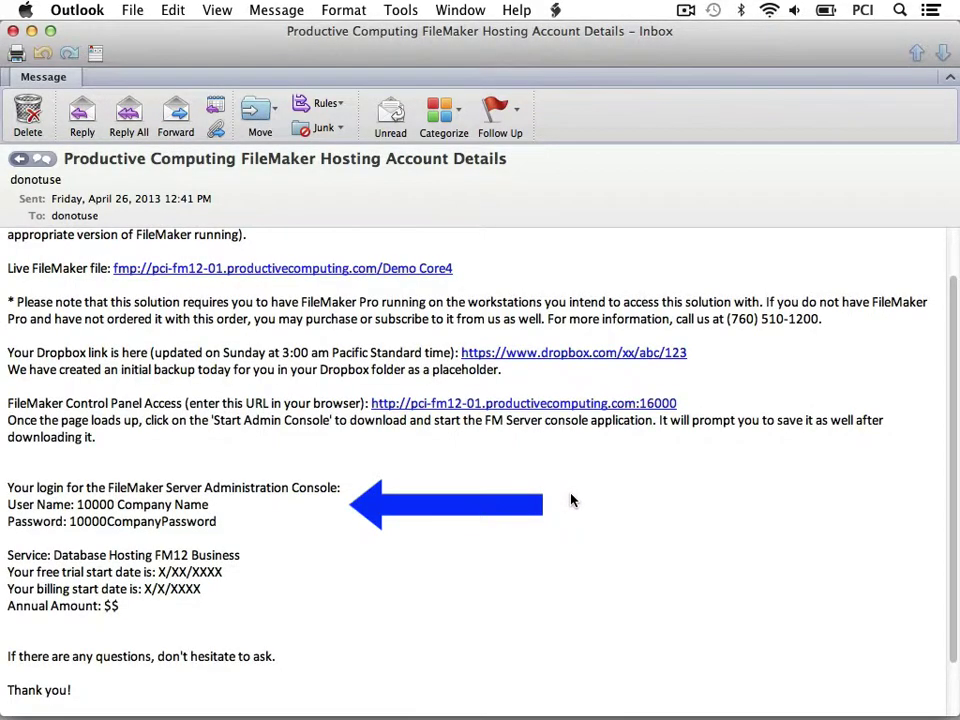